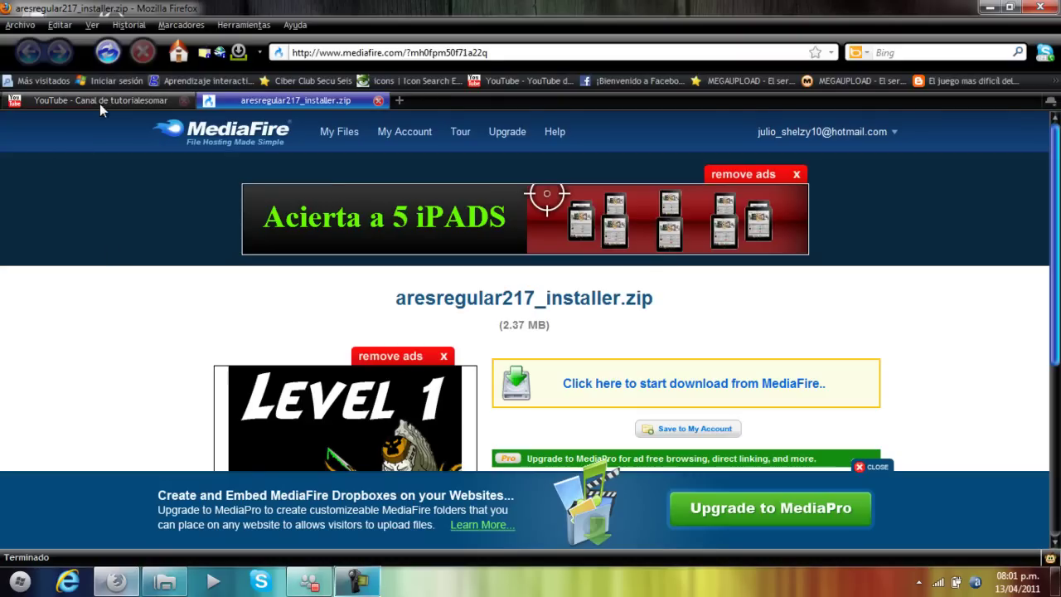
# Look through the tutorialesomar YouTube channel page for the visitor comment requesting a tutorial on making Ares faster.
pyautogui.click(101, 102)
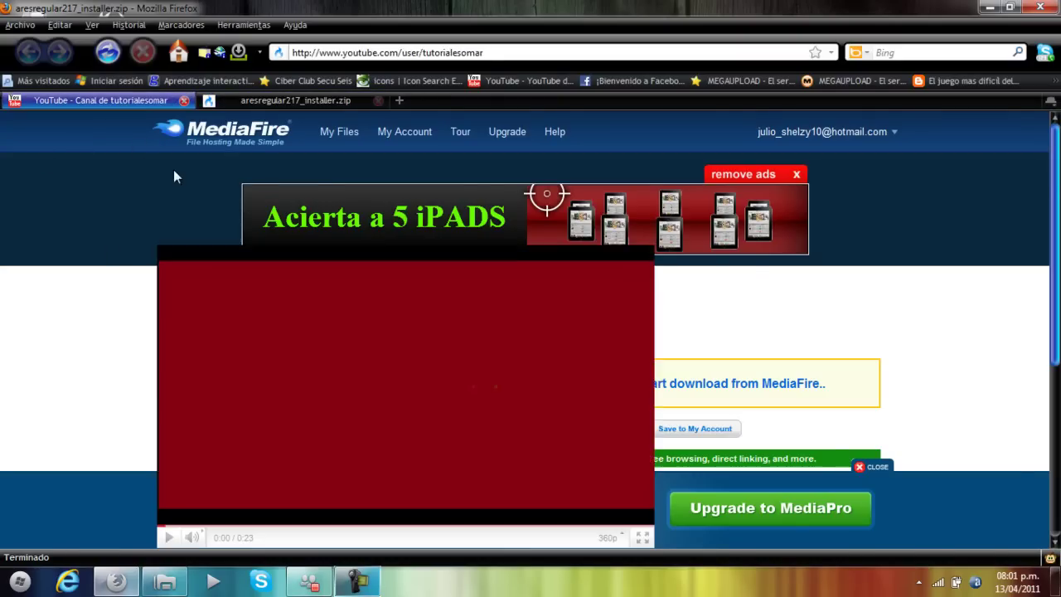
pyautogui.scroll(-5, 42, 240)
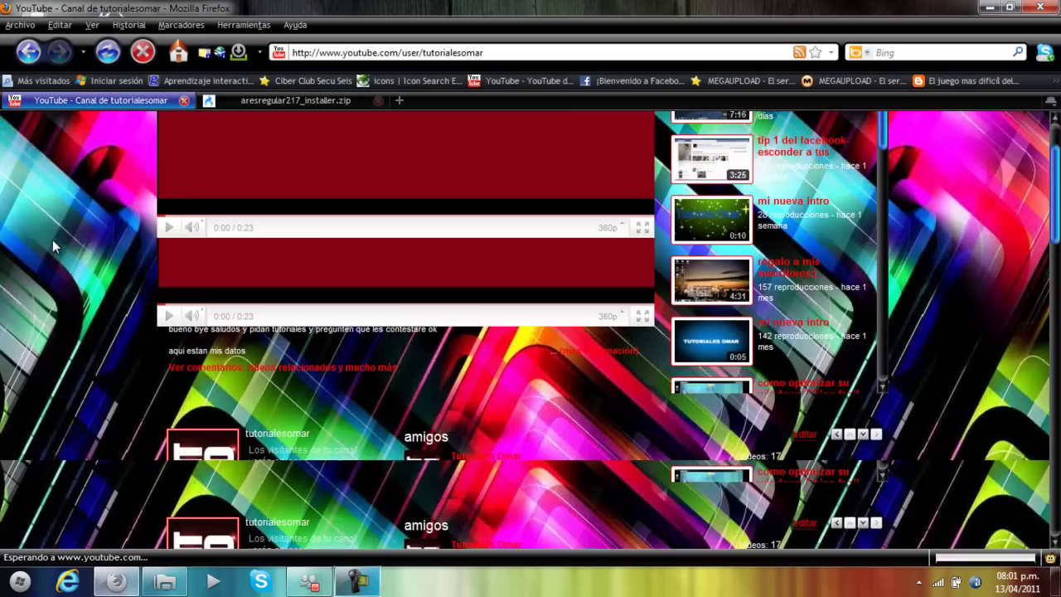
pyautogui.scroll(-2, 49, 241)
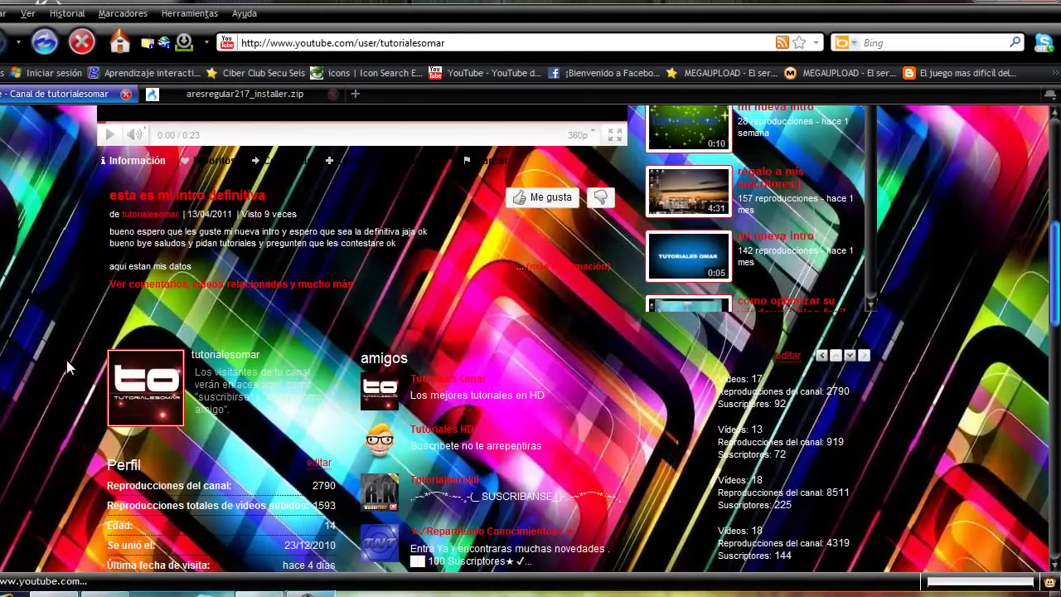
pyautogui.scroll(-5, 67, 360)
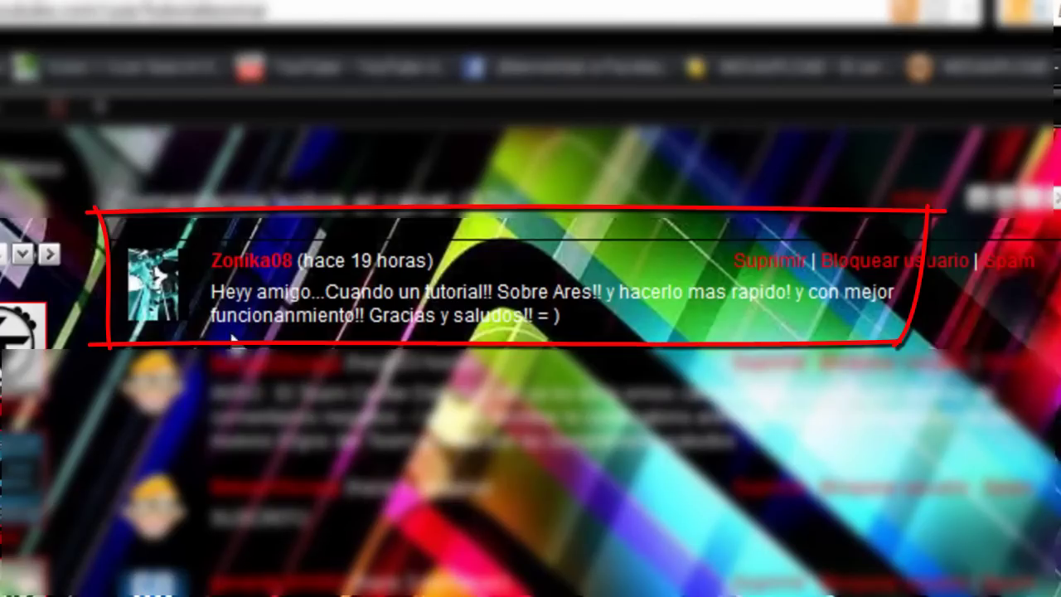
pyautogui.moveTo(571, 325); pyautogui.dragTo(183, 301)
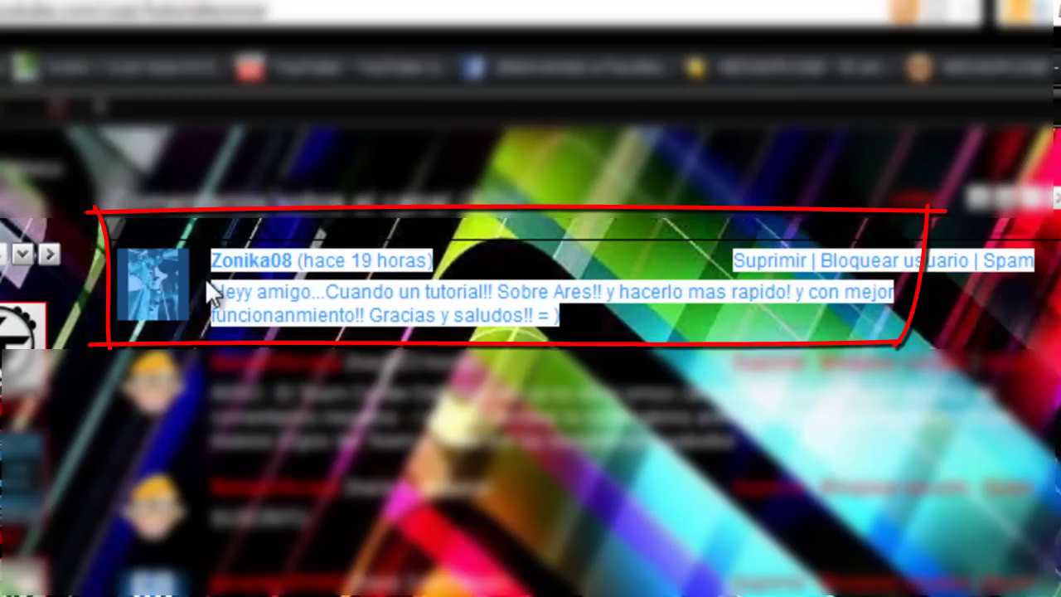
pyautogui.click(367, 294)
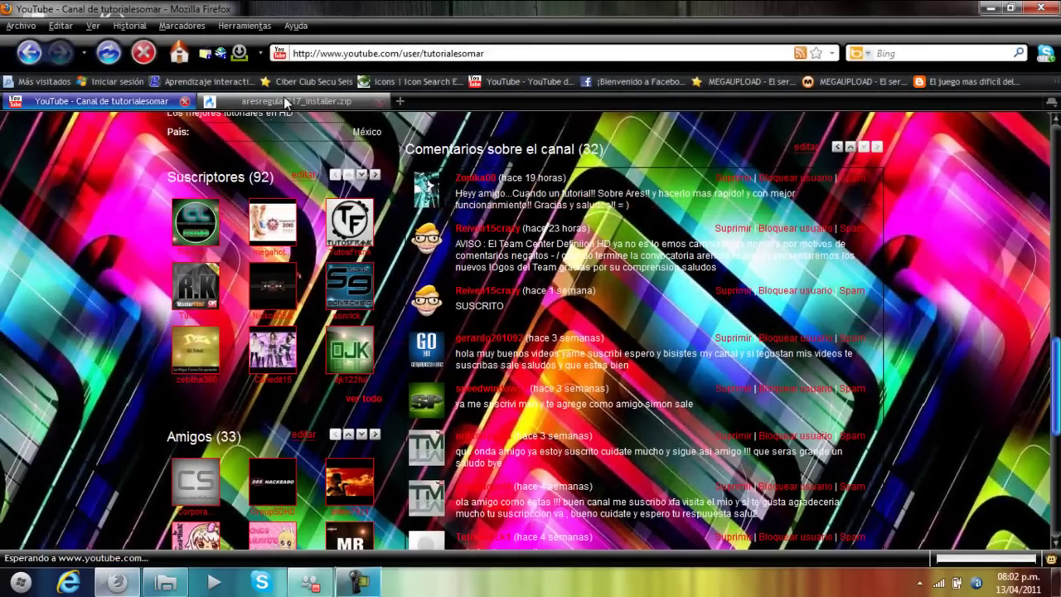
# Review the MediaFire download page for aresregular217_installer.zip, checking its .zip extension and download link, and minimize the browser.
pyautogui.click(282, 101)
pyautogui.click(1004, 3)
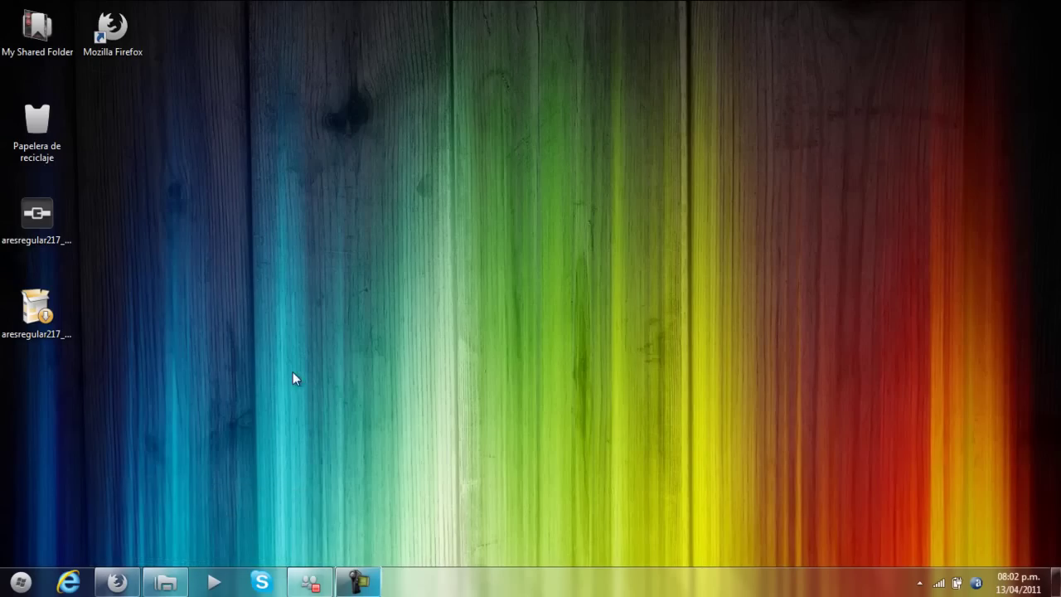
pyautogui.click(133, 573)
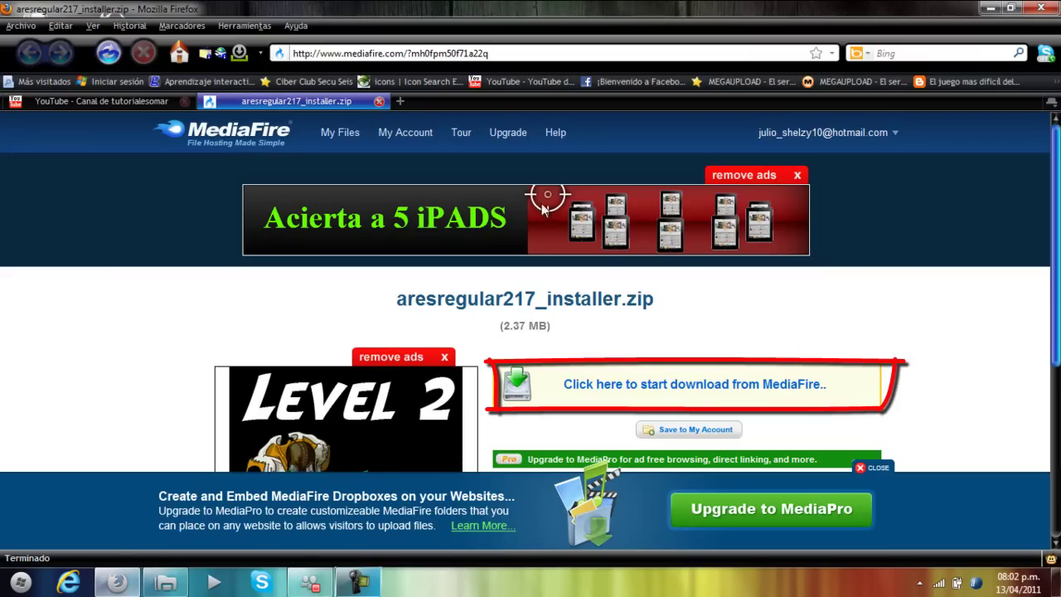
pyautogui.moveTo(652, 299); pyautogui.dragTo(622, 299)
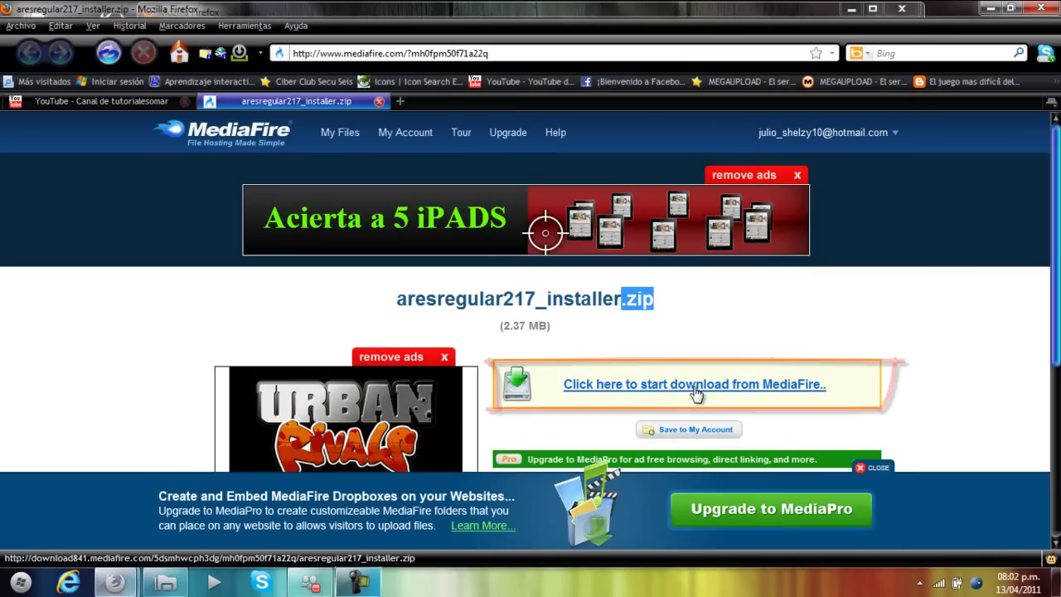
pyautogui.click(994, 10)
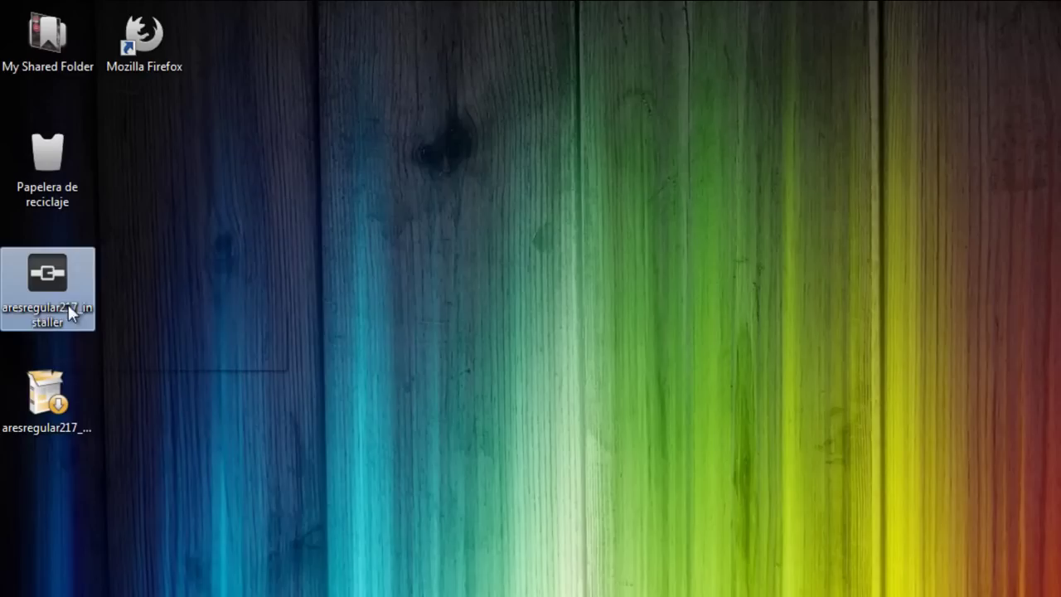
pyautogui.moveTo(50, 235); pyautogui.dragTo(380, 232)
pyautogui.moveTo(556, 185); pyautogui.dragTo(62, 298)
pyautogui.rightClick(63, 298)
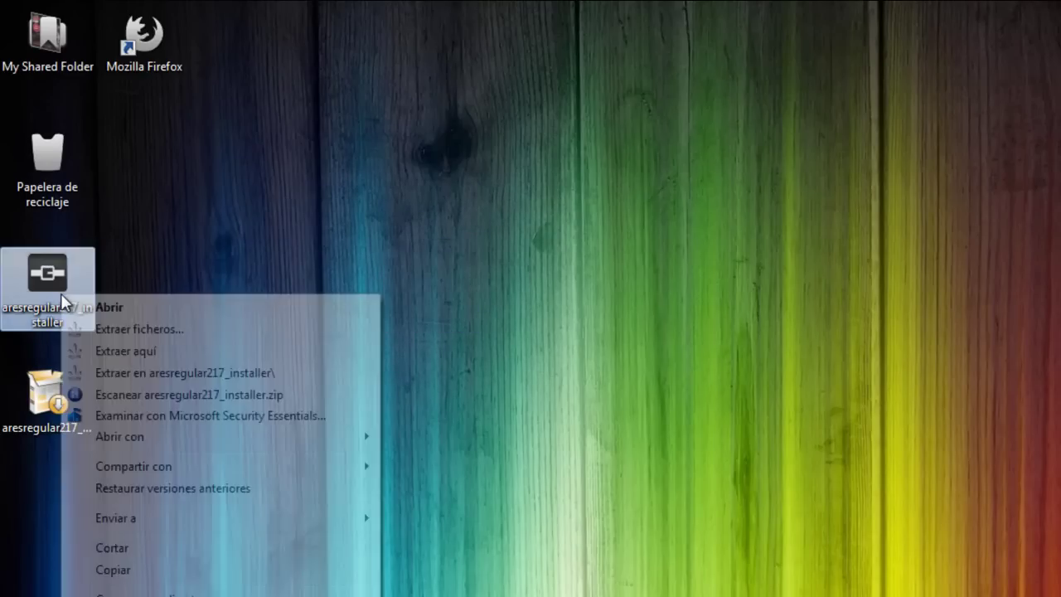
pyautogui.click(213, 246)
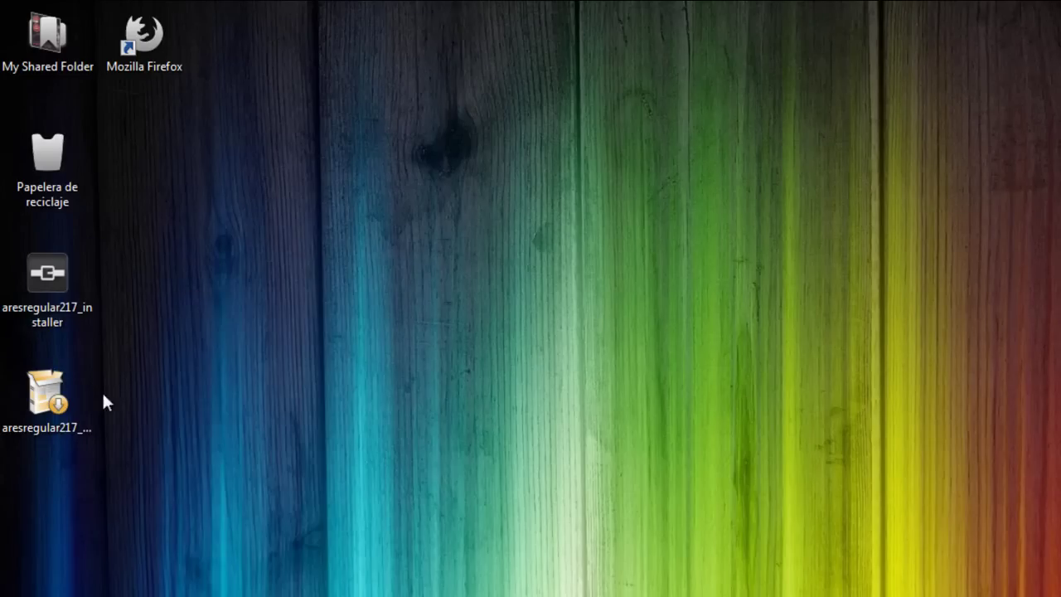
pyautogui.moveTo(31, 471); pyautogui.dragTo(54, 414)
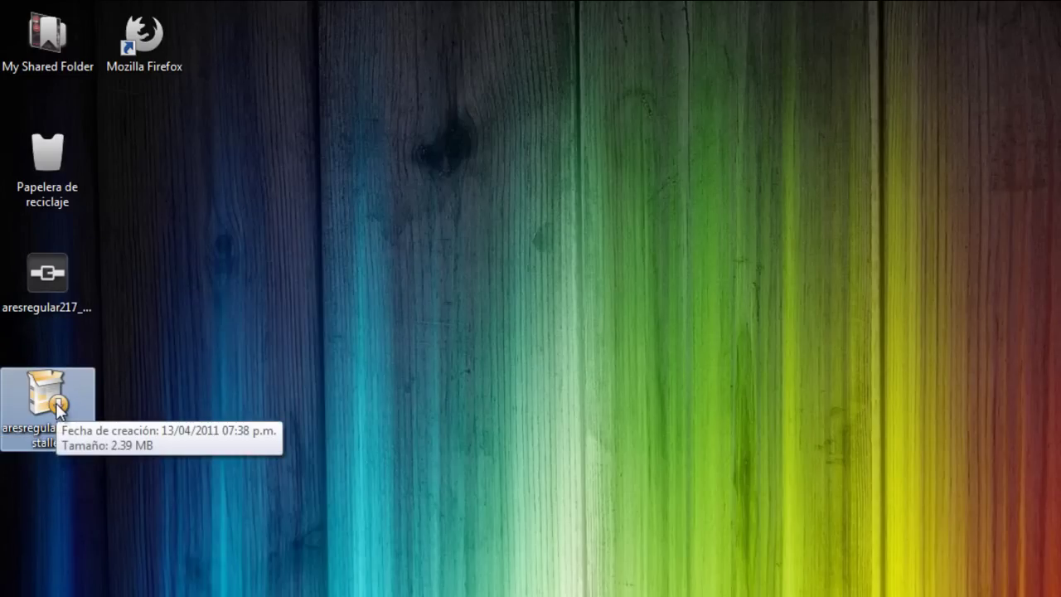
# Run the Ares 2.1.7 installer, installing Ares with a desktop shortcut into C:\Program Files\Ares, and close the completed setup.
pyautogui.doubleClick(56, 402)
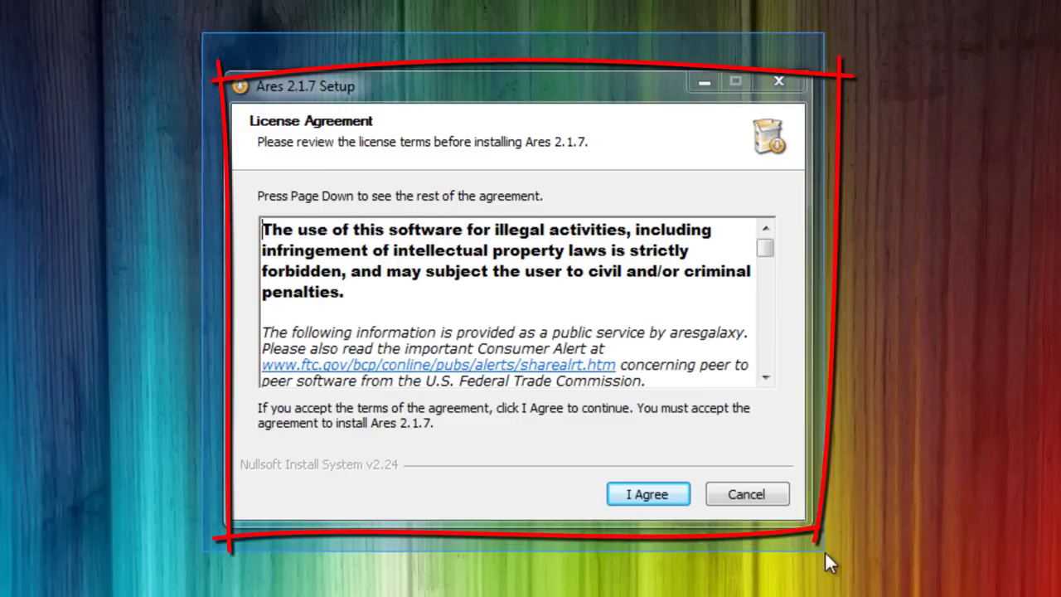
pyautogui.click(681, 499)
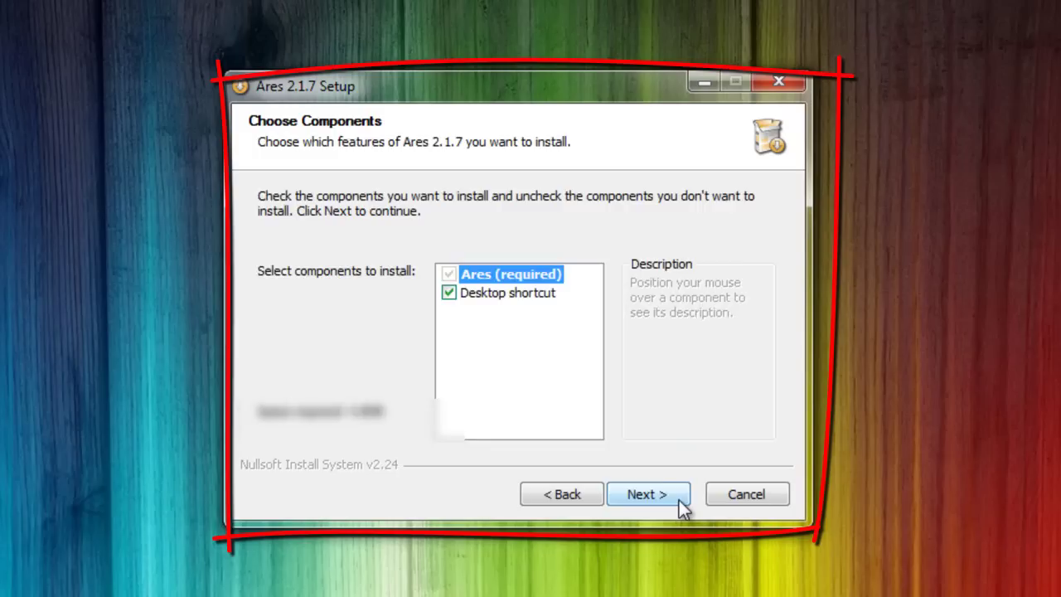
pyautogui.click(648, 494)
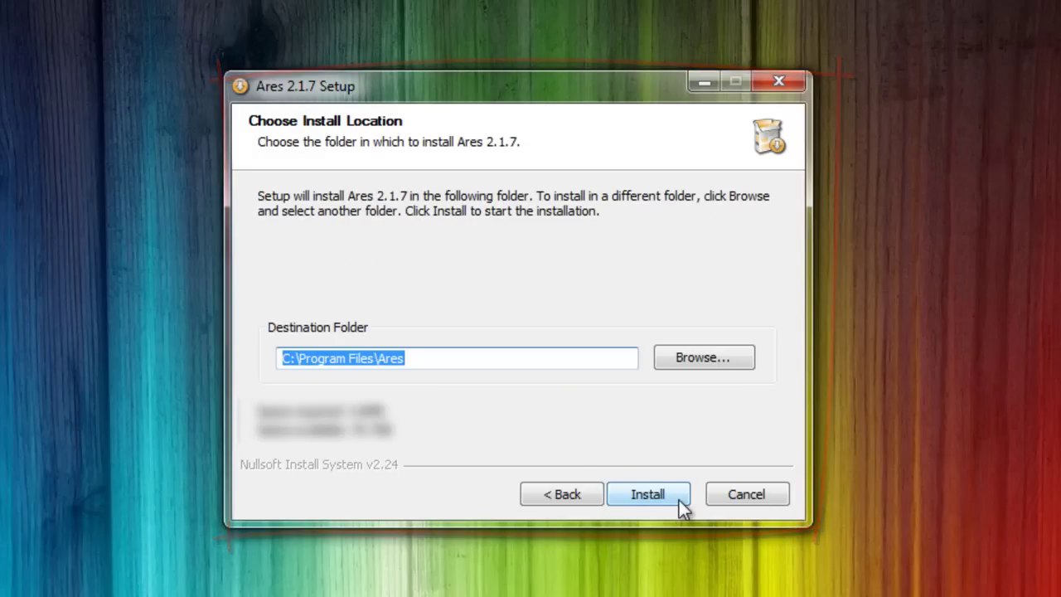
pyautogui.click(646, 494)
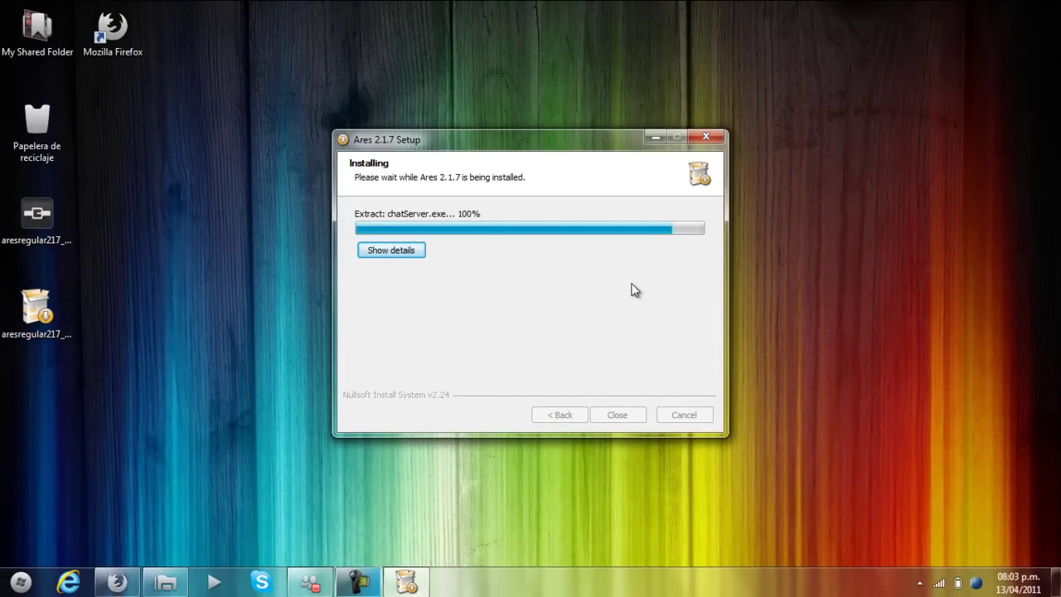
pyautogui.moveTo(549, 148)
pyautogui.mouseDown()
pyautogui.moveTo(535, 155)
pyautogui.moveTo(557, 150)
pyautogui.mouseUp()
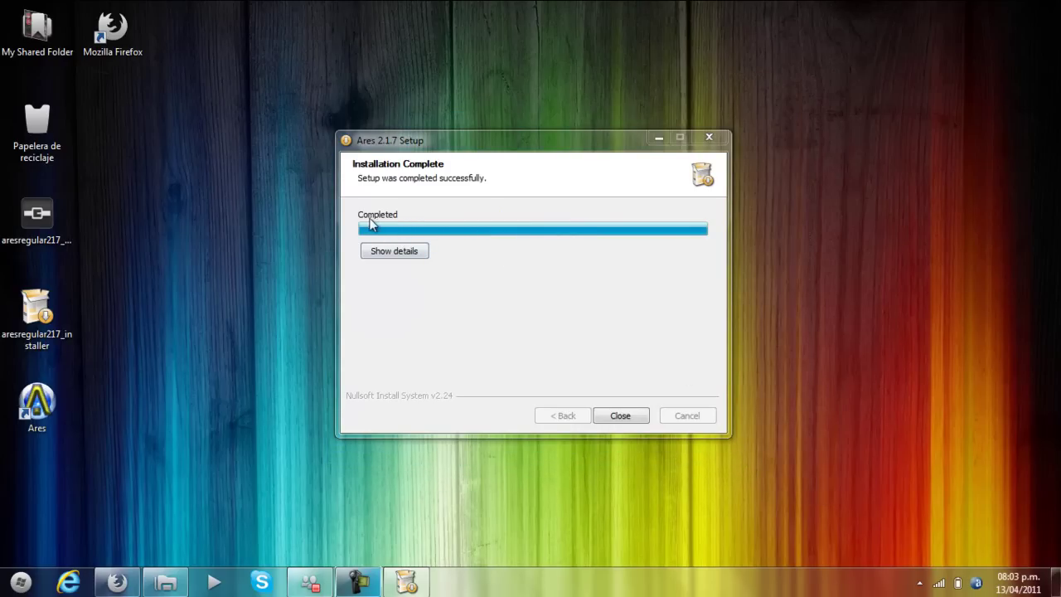
pyautogui.click(618, 415)
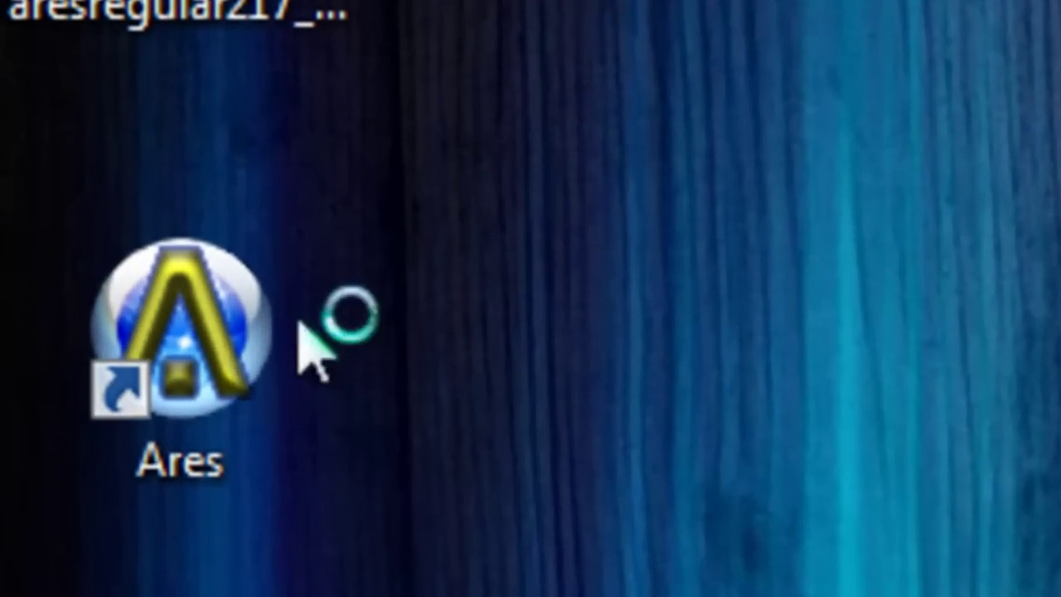
# Launch Ares with its window maximized and look through the player, downloads, control panel and chat sections.
pyautogui.doubleClick(46, 404)
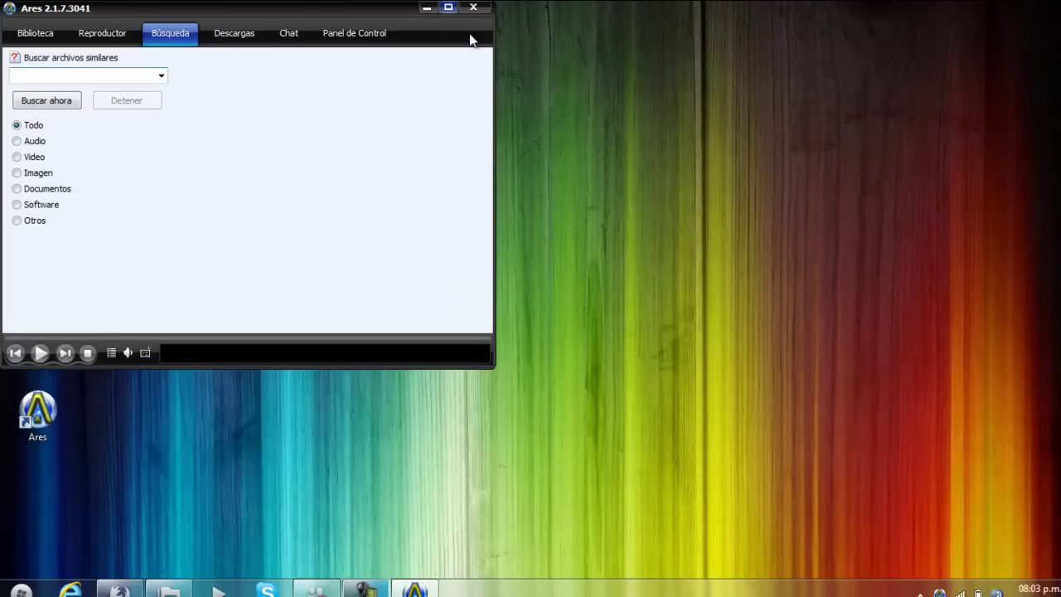
pyautogui.click(448, 8)
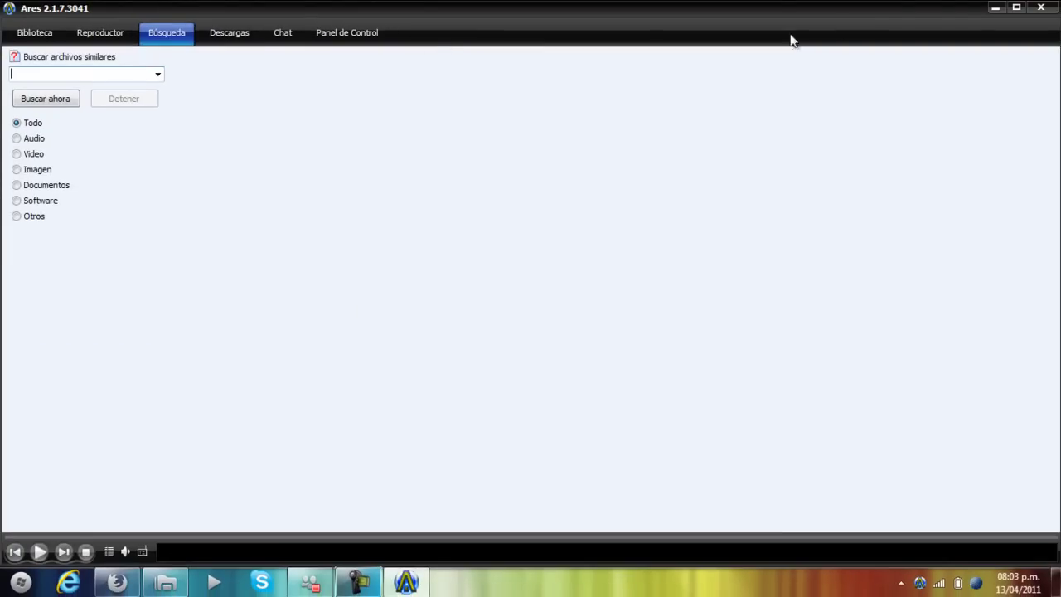
pyautogui.click(112, 37)
pyautogui.click(244, 39)
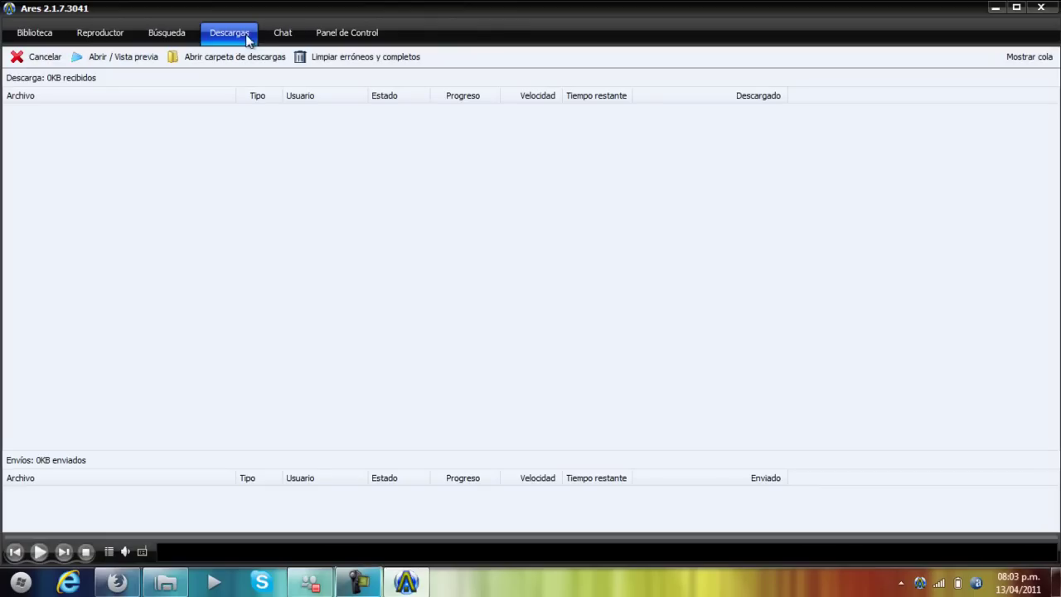
pyautogui.click(347, 32)
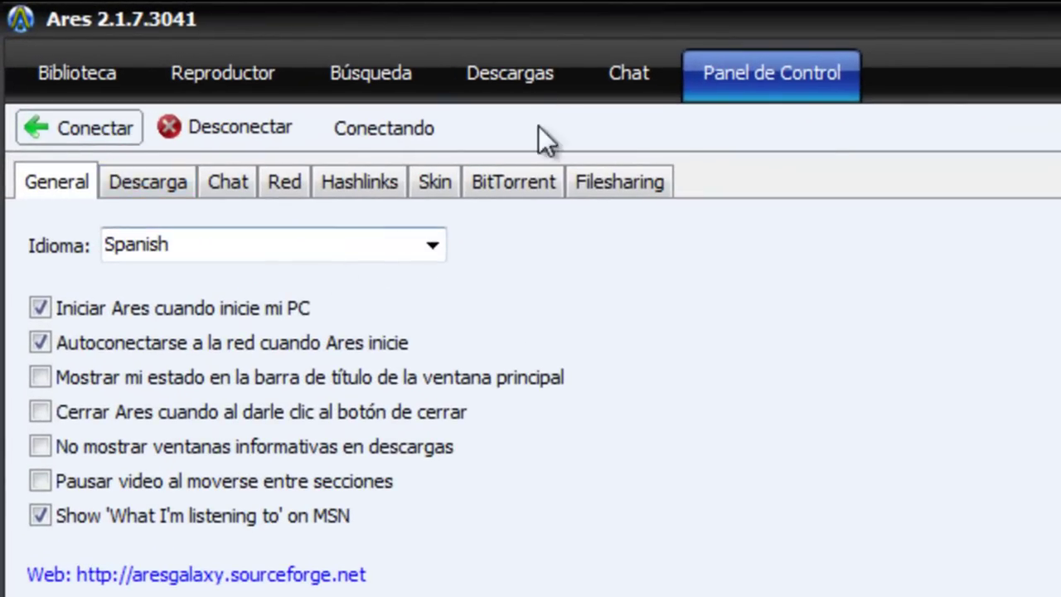
pyautogui.click(598, 61)
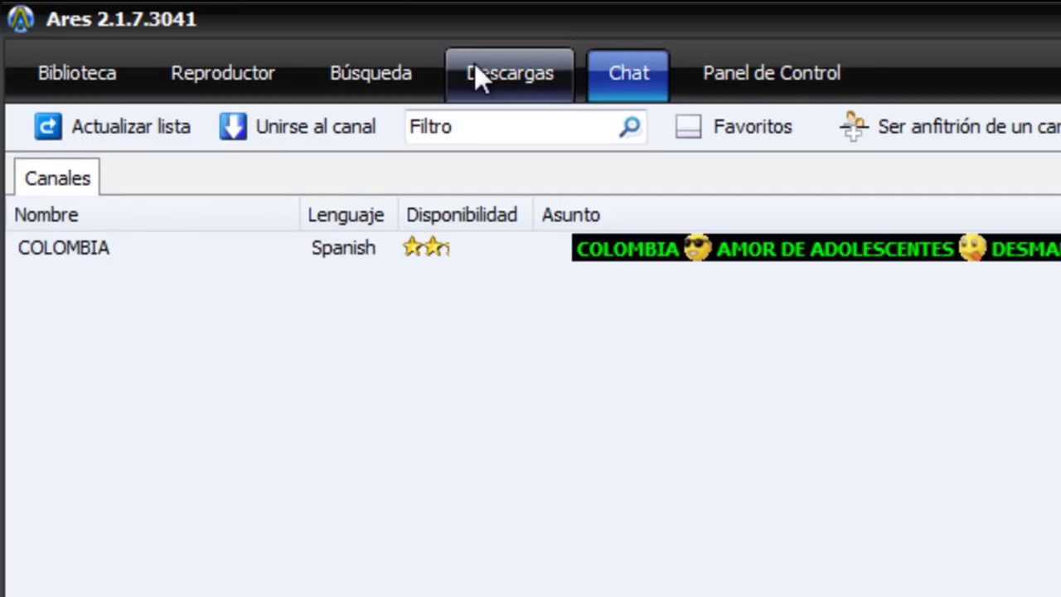
pyautogui.click(531, 77)
# Run an advanced audio search in Ares for the artist "wisin y yandel".
pyautogui.click(360, 78)
pyautogui.click(35, 308)
pyautogui.click(40, 298)
pyautogui.click(246, 211)
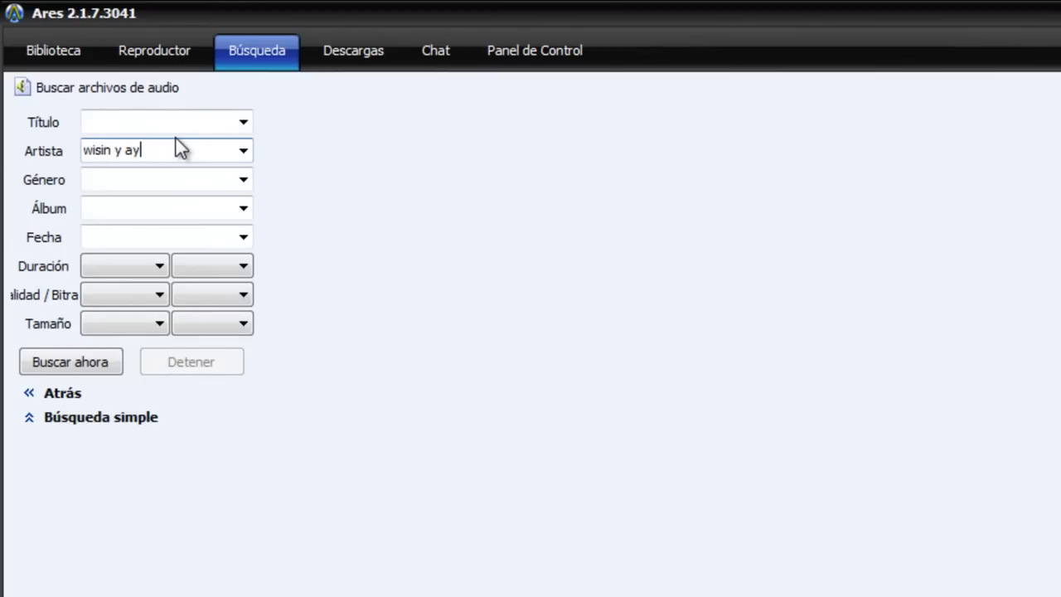
pyautogui.write('wisin y yandel')
pyautogui.click(66, 363)
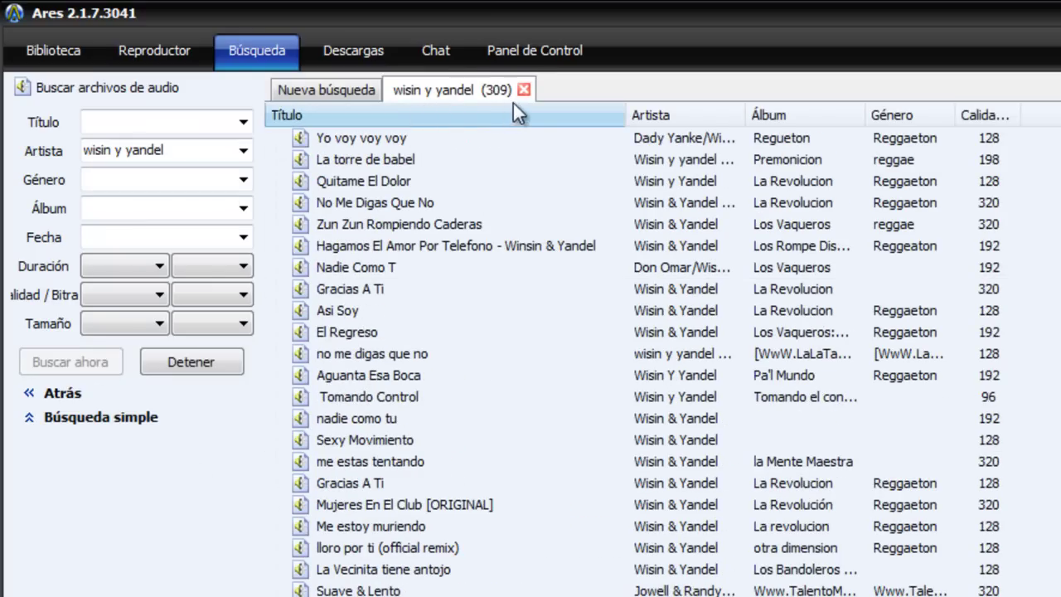
# View a blank new search, browse the "wisin y yandel" results and close that search.
pyautogui.click(332, 88)
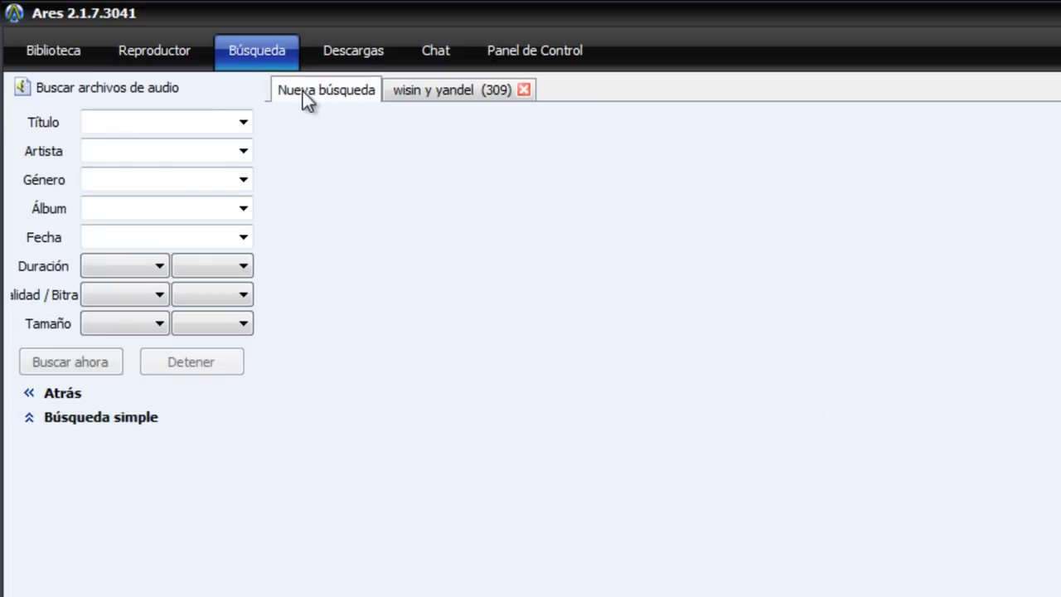
pyautogui.click(207, 153)
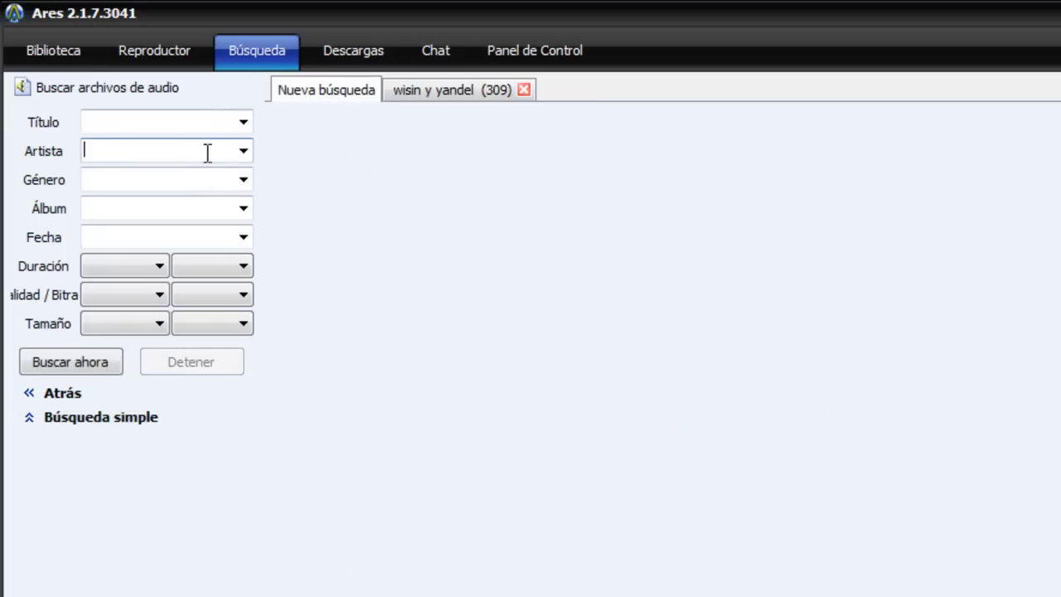
pyautogui.click(459, 90)
pyautogui.scroll(-4, 545, 205)
pyautogui.scroll(4, 551, 186)
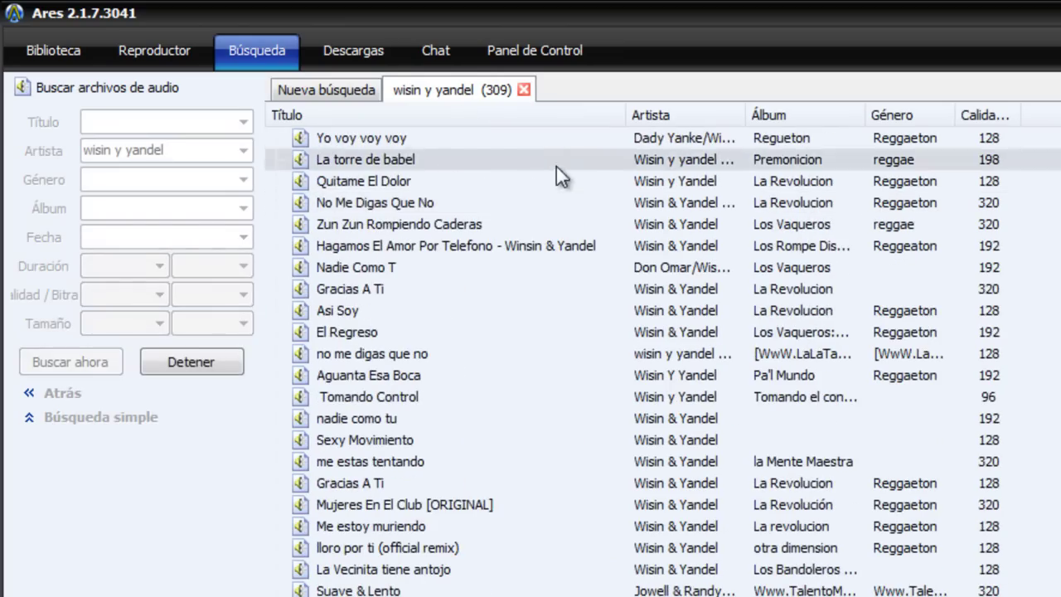
pyautogui.click(523, 90)
# Search audio files for the artist "eminem" and close its results.
pyautogui.click(192, 150)
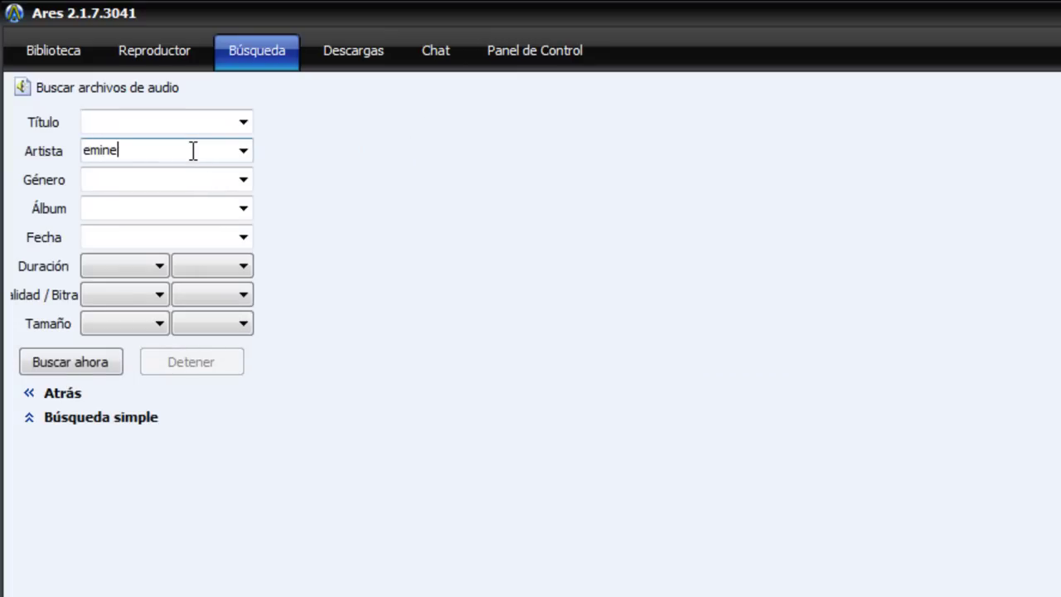
pyautogui.write('eminem')
pyautogui.press('Return')
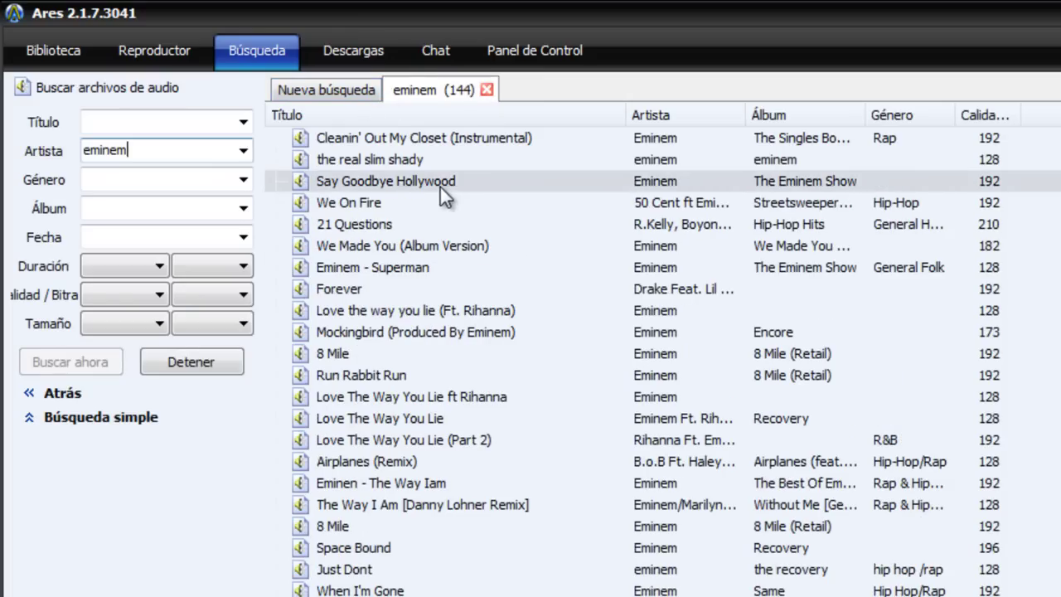
pyautogui.click(487, 90)
# View the library's Todo folder and the shared virtual folders overview, and minimize Ares.
pyautogui.click(72, 55)
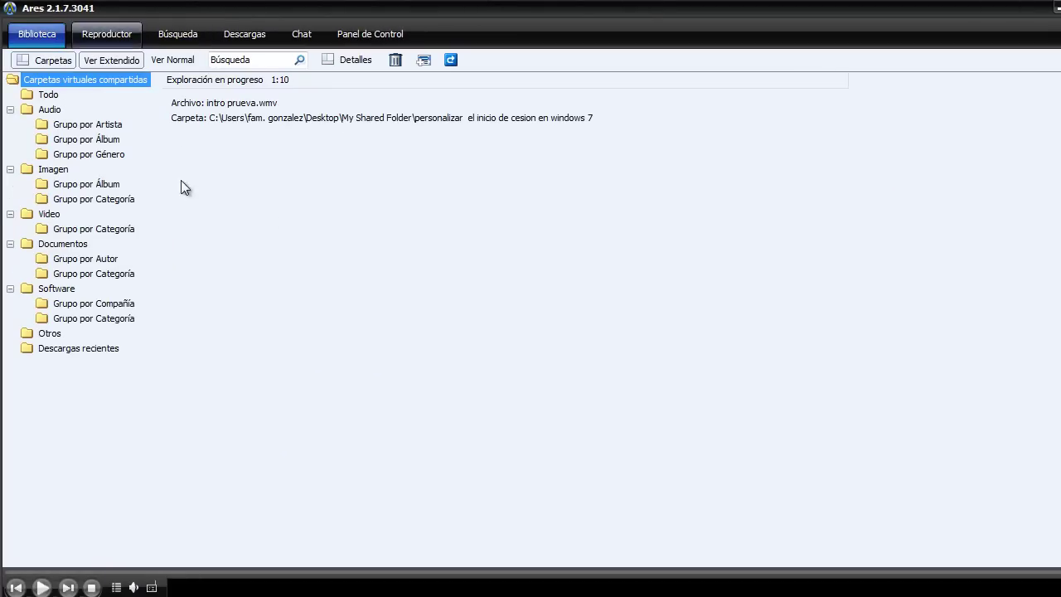
pyautogui.click(48, 94)
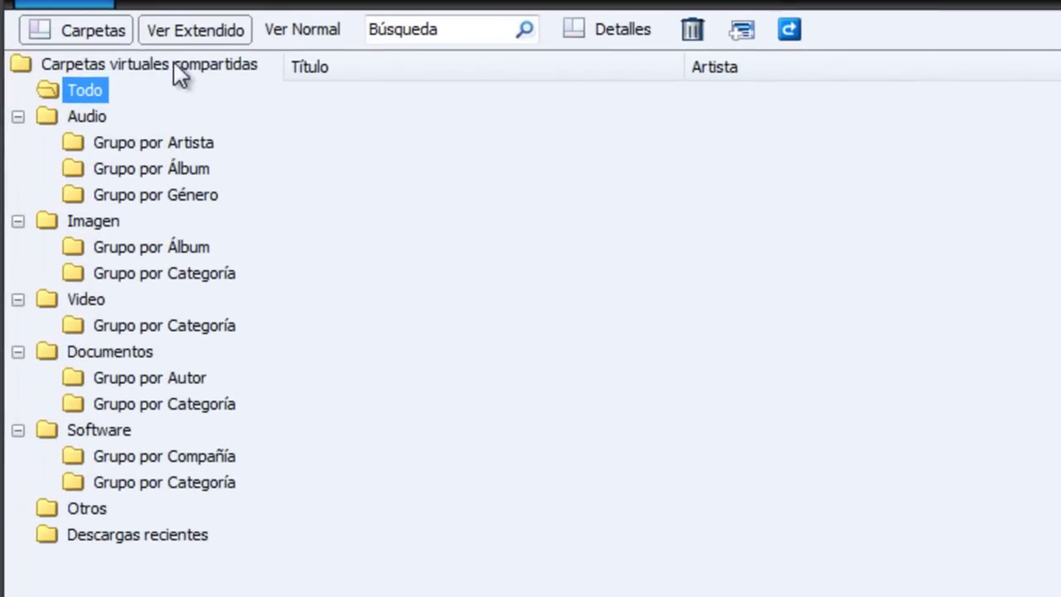
pyautogui.click(174, 63)
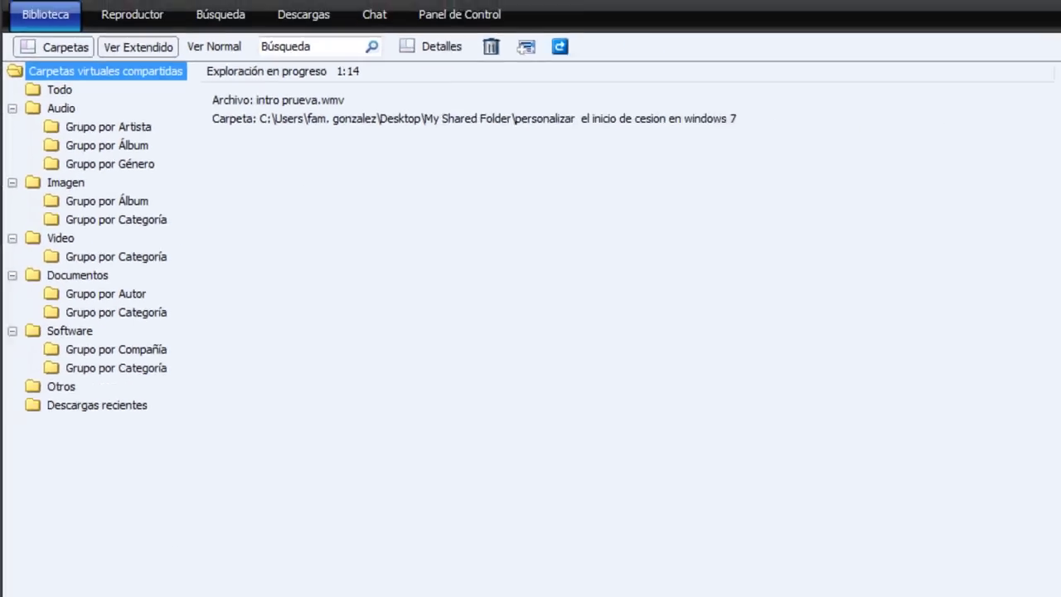
pyautogui.click(406, 582)
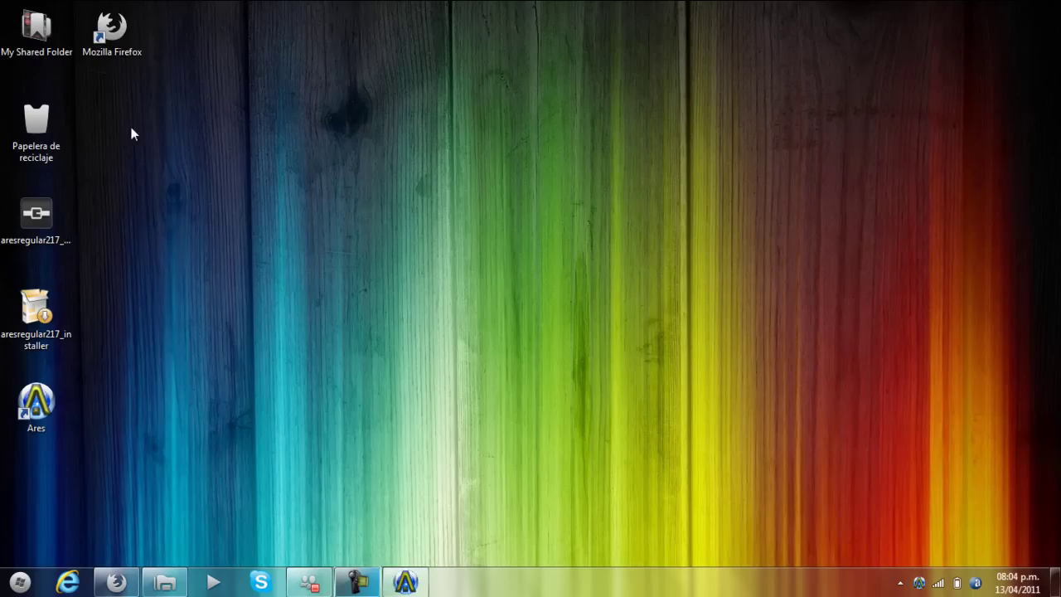
# Move the My Shared Folder icon to an empty spot on the desktop and open it, cancelling the accidental folder move.
pyautogui.moveTo(36, 29); pyautogui.dragTo(193, 217)
pyautogui.moveTo(272, 94); pyautogui.dragTo(132, 320)
pyautogui.moveTo(133, 320); pyautogui.dragTo(113, 306)
pyautogui.doubleClick(165, 239)
pyautogui.moveTo(199, 237); pyautogui.dragTo(232, 225)
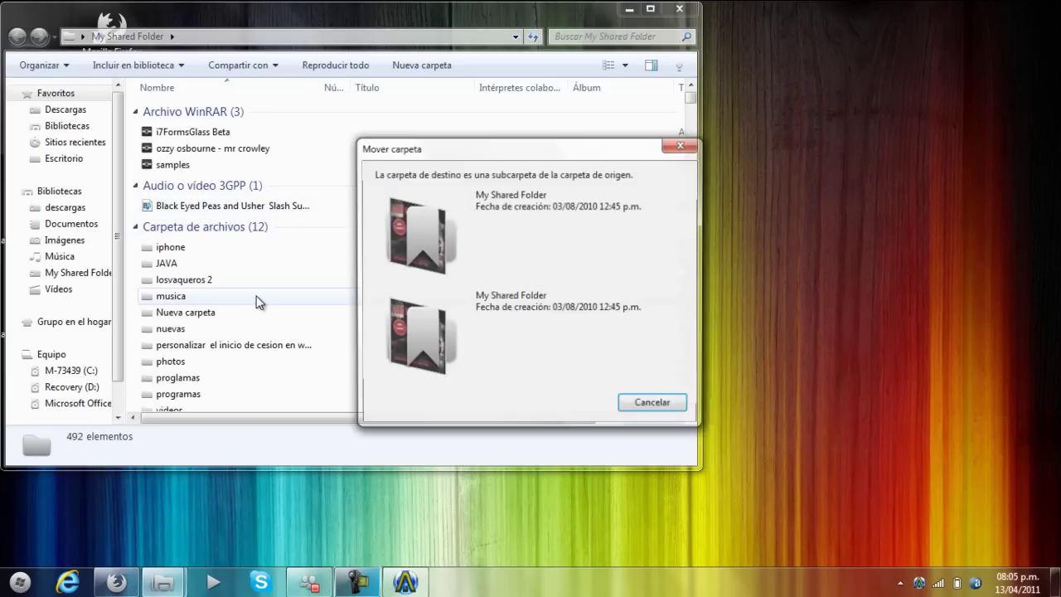
pyautogui.click(675, 410)
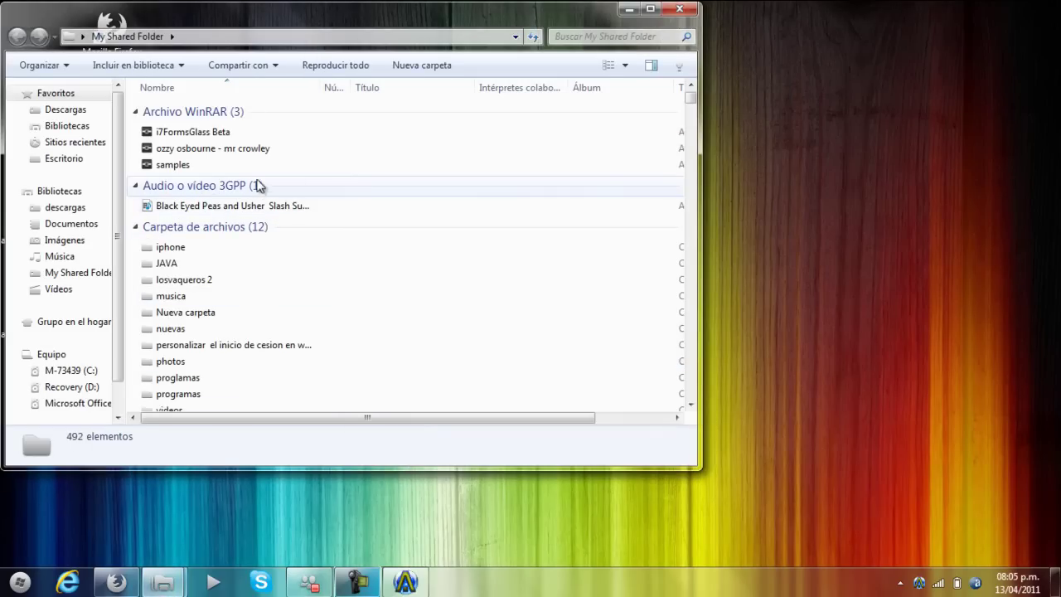
# Maximize the My Shared Folder window and look through its MP3 files and the contents of its musica subfolder.
pyautogui.click(657, 13)
pyautogui.scroll(-5, 498, 249)
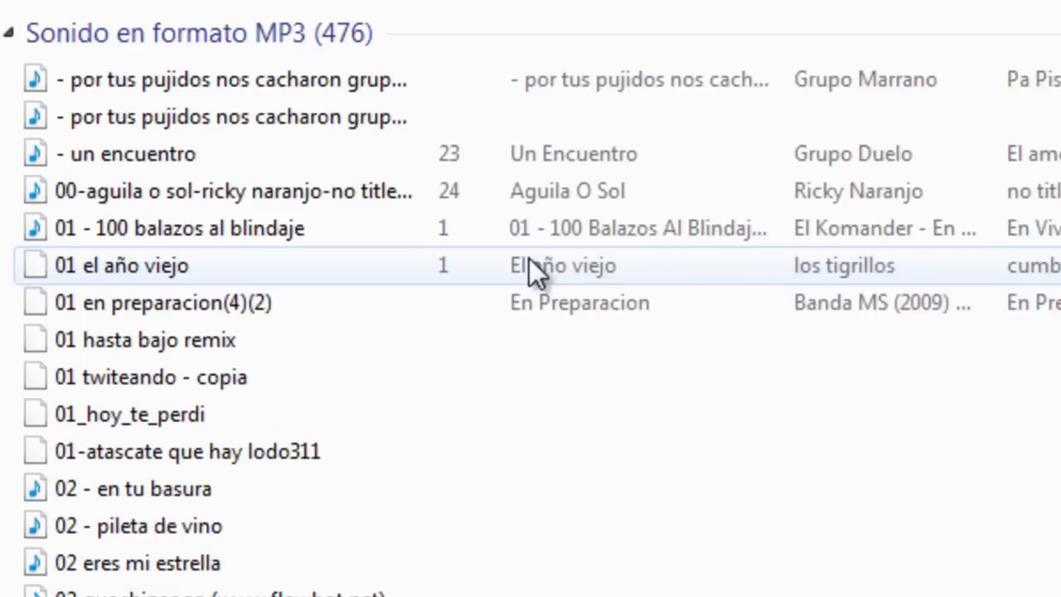
pyautogui.scroll(5, 531, 299)
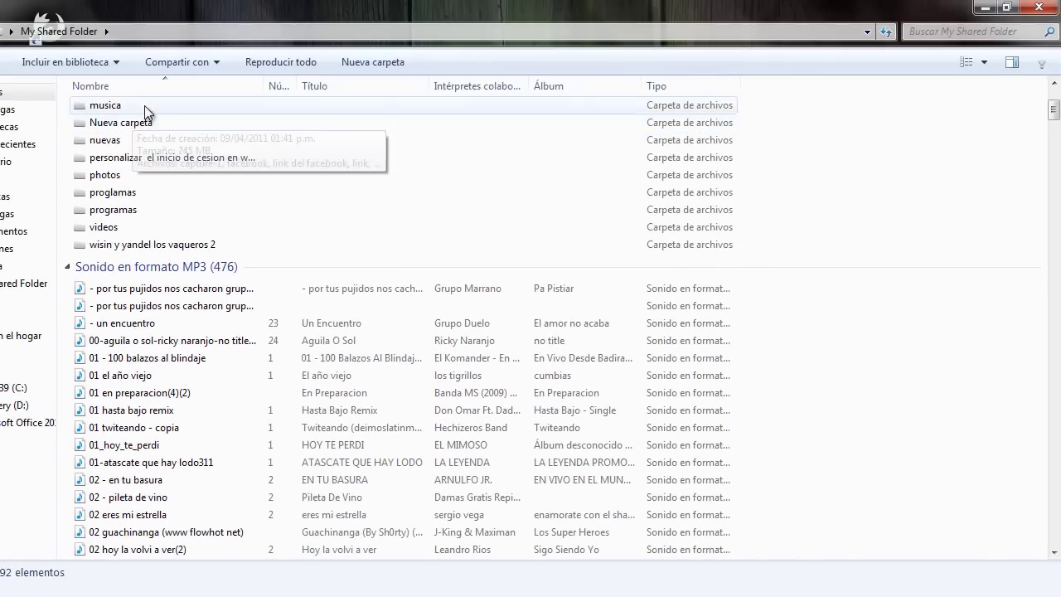
pyautogui.doubleClick(145, 106)
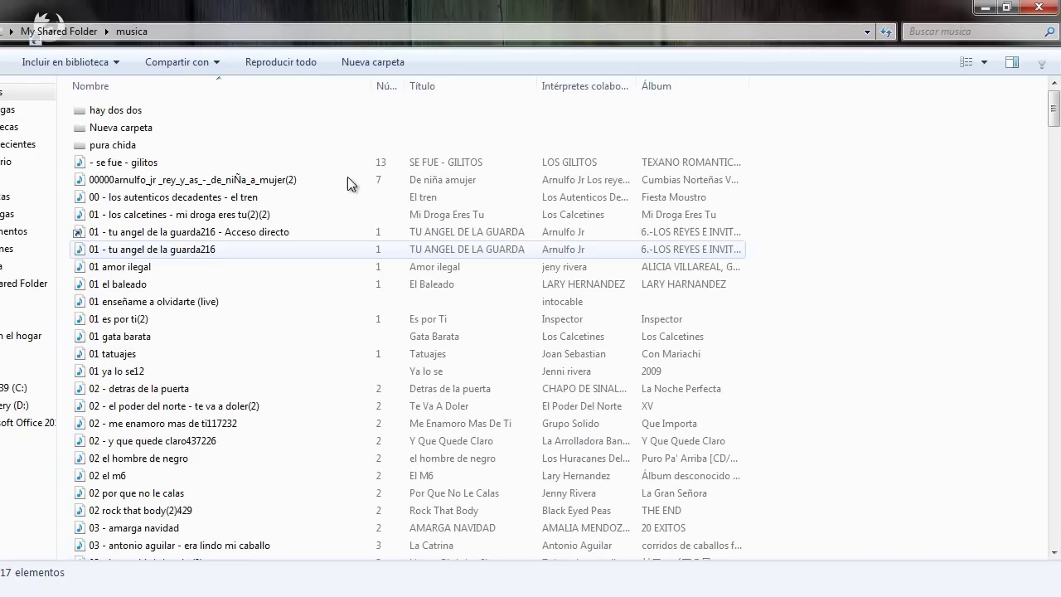
pyautogui.moveTo(1055, 112); pyautogui.dragTo(1053, 423)
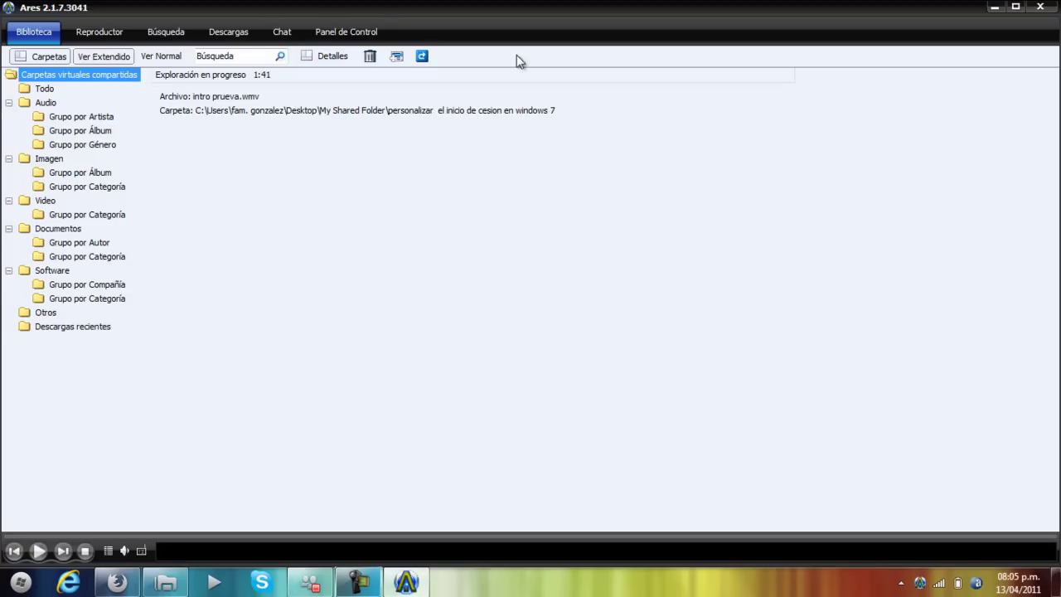
# View the Descargas and Búsqueda sections of Ares, restore its window to a smaller size and minimize it.
pyautogui.click(227, 31)
pyautogui.click(182, 32)
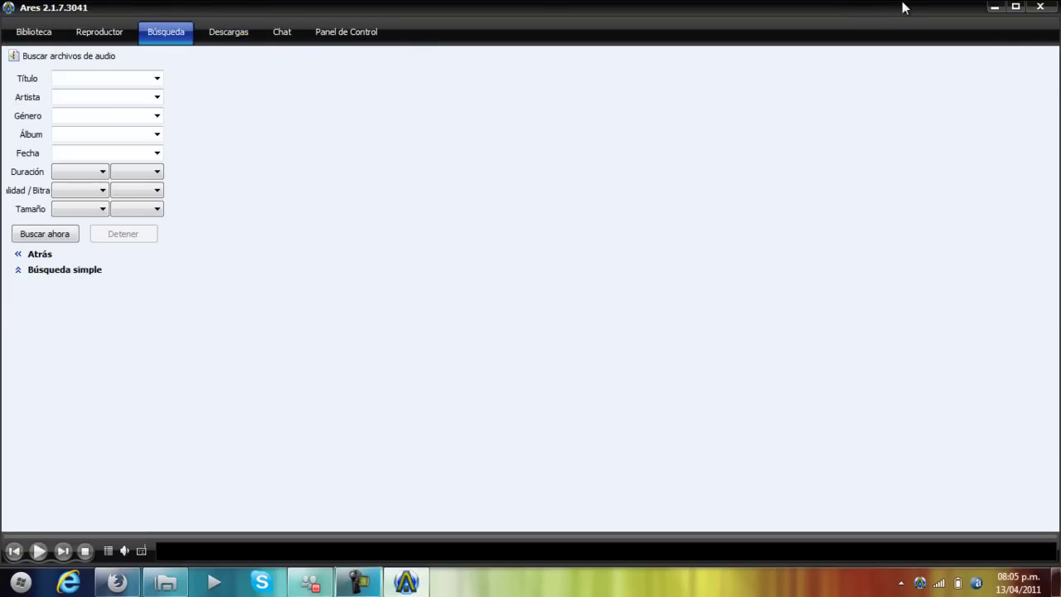
pyautogui.click(1017, 8)
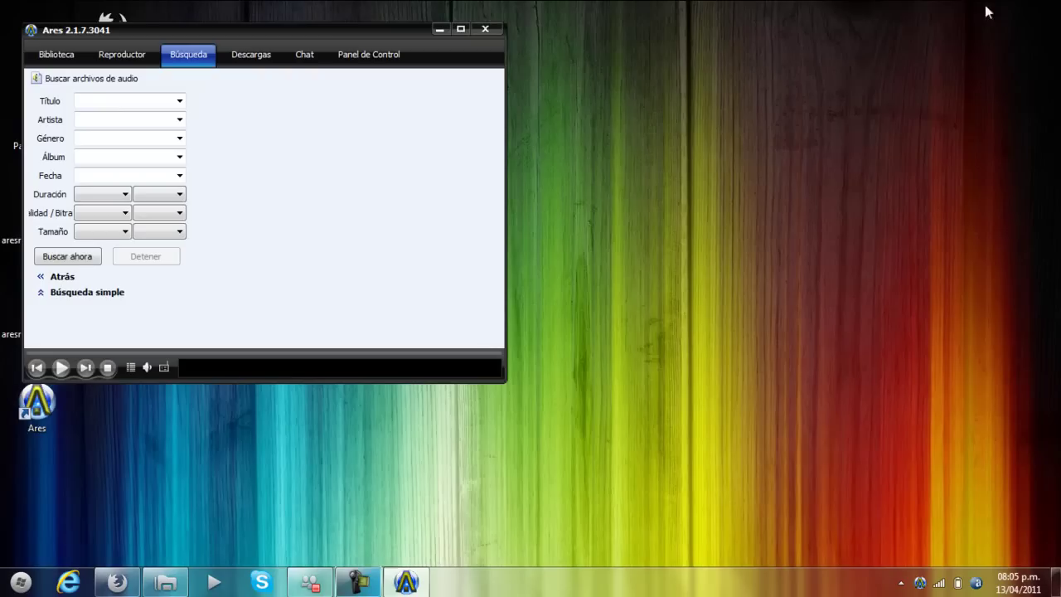
pyautogui.click(244, 55)
pyautogui.click(198, 51)
pyautogui.click(438, 29)
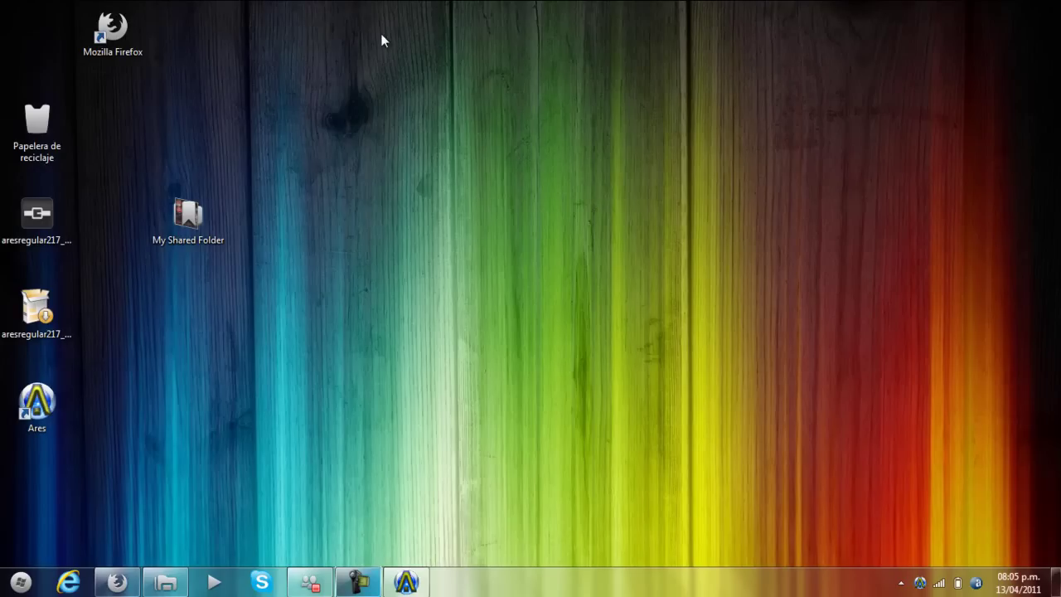
# Rearrange the desktop icons, placing My Shared Folder beside Mozilla Firefox and the Ares shortcut below Mozilla Firefox.
pyautogui.moveTo(191, 215); pyautogui.dragTo(47, 30)
pyautogui.moveTo(170, 120); pyautogui.dragTo(197, 7)
pyautogui.moveTo(30, 423); pyautogui.dragTo(106, 125)
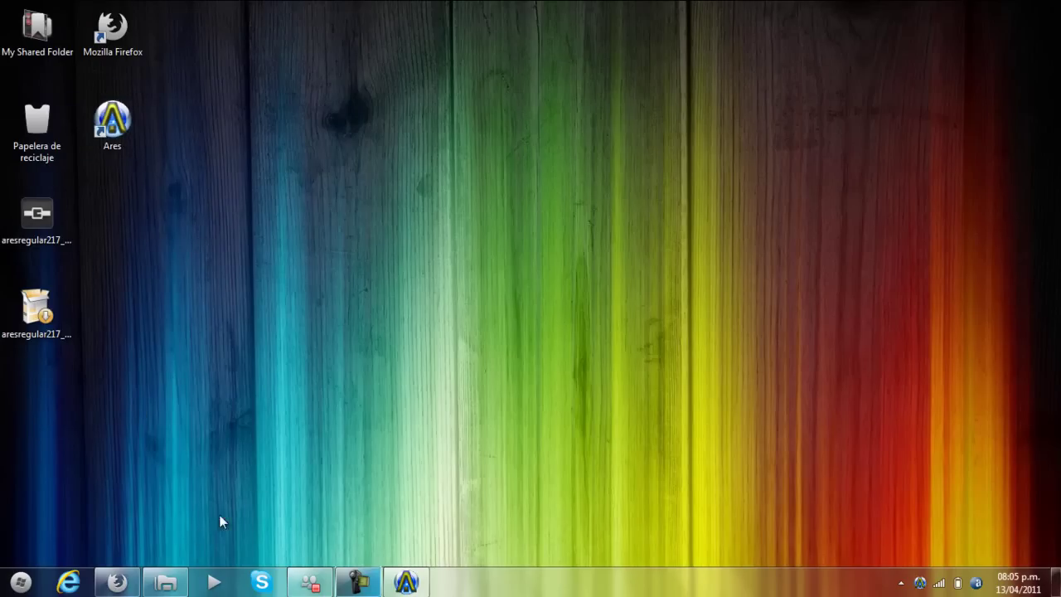
# Switch to Firefox to view the MediaFire download page for aresregular217_installer.zip, and minimize the browser.
pyautogui.click(131, 582)
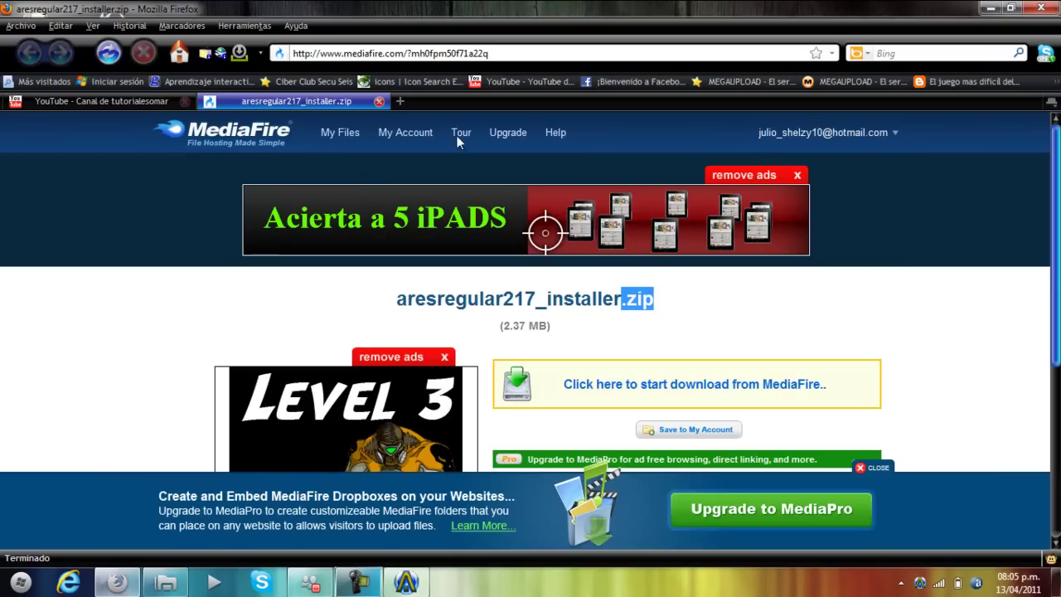
pyautogui.click(133, 582)
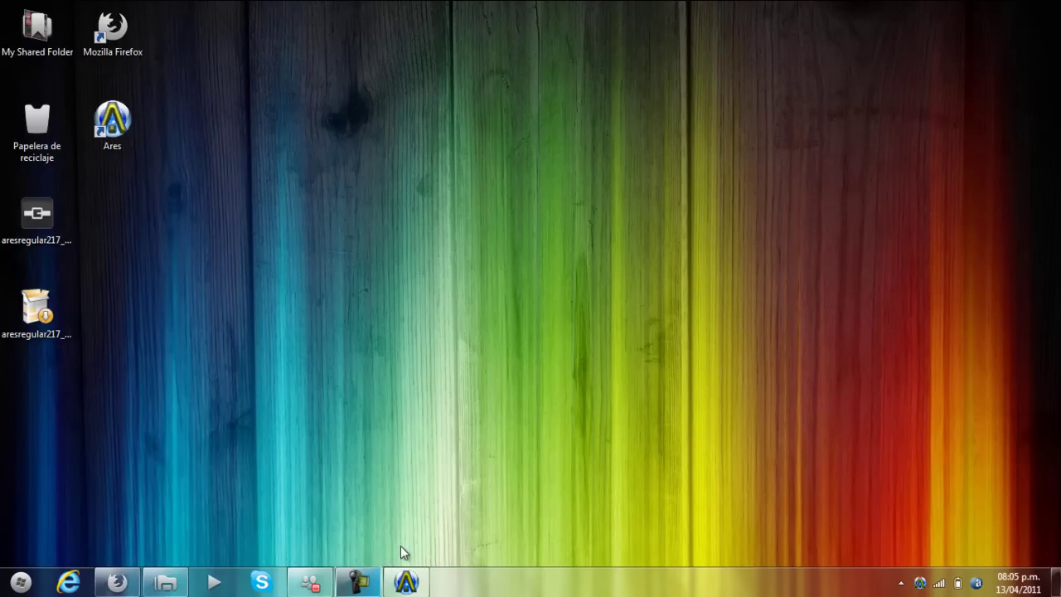
pyautogui.click(362, 583)
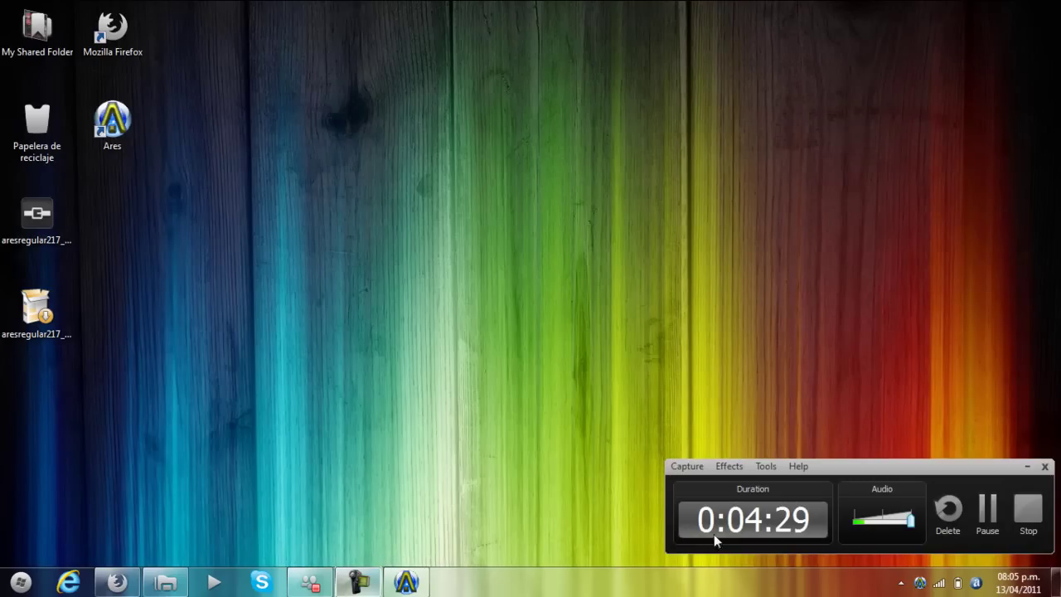